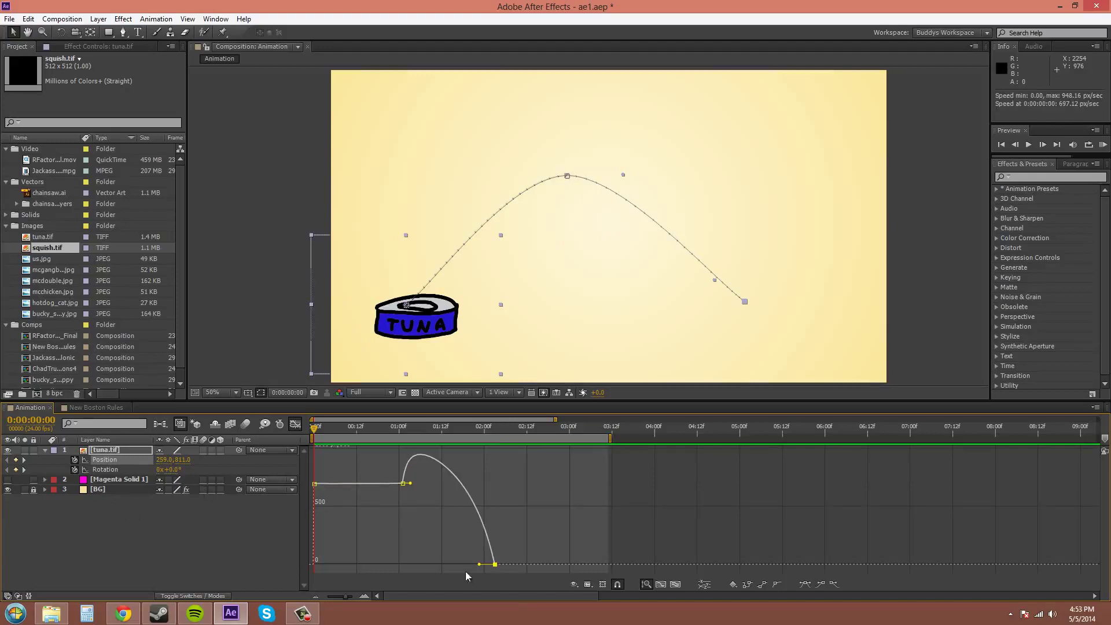
# Add the tuna's Rotation curve to the graph beside Position and drag its last keyframe.
pyautogui.click(574, 584)
pyautogui.click(602, 557)
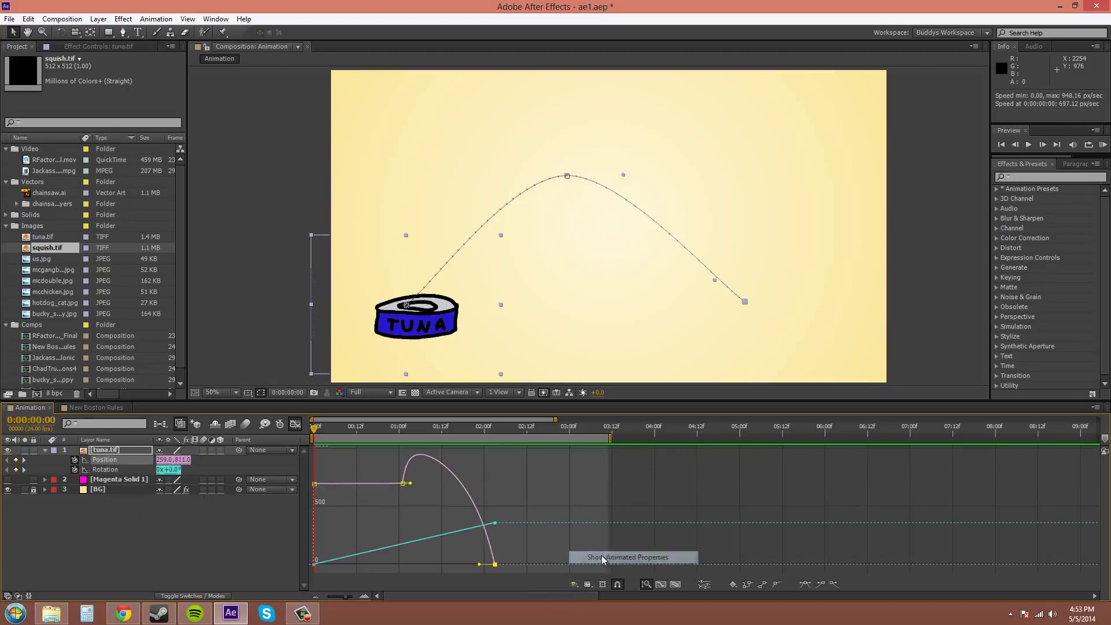
pyautogui.moveTo(496, 524)
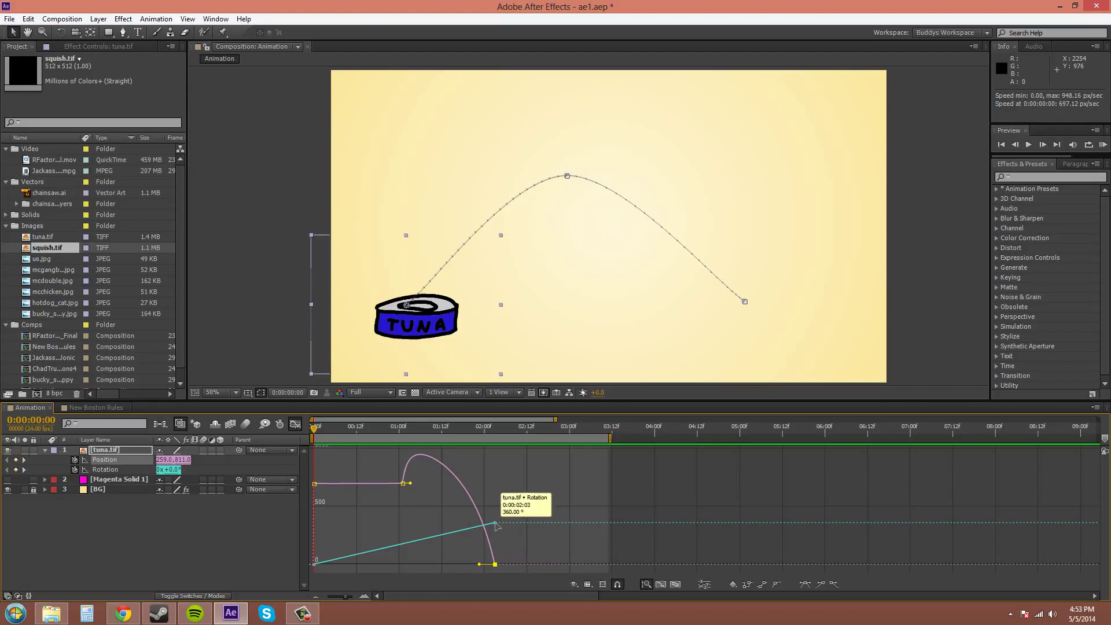
pyautogui.moveTo(496, 524)
pyautogui.mouseDown()
pyautogui.moveTo(512, 539)
pyautogui.moveTo(498, 481)
pyautogui.moveTo(502, 534)
pyautogui.moveTo(497, 481)
pyautogui.moveTo(423, 482)
pyautogui.moveTo(485, 496)
pyautogui.moveTo(501, 524)
pyautogui.mouseUp()
# Reopen the Show Properties choices to adjust which properties are graphed.
pyautogui.click(574, 585)
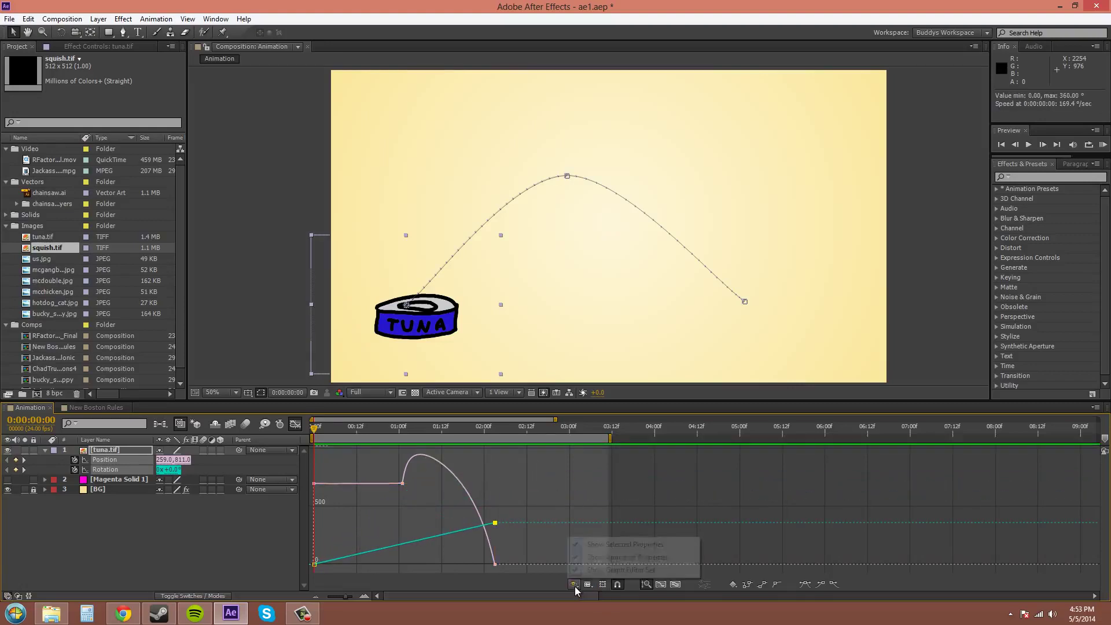
pyautogui.click(575, 558)
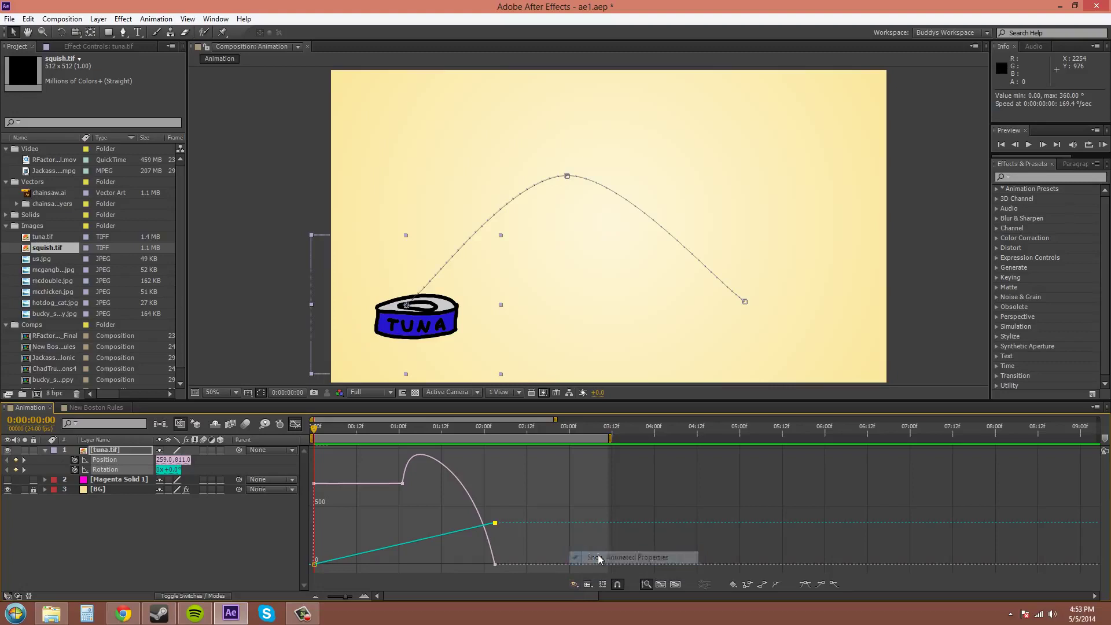
pyautogui.click(574, 584)
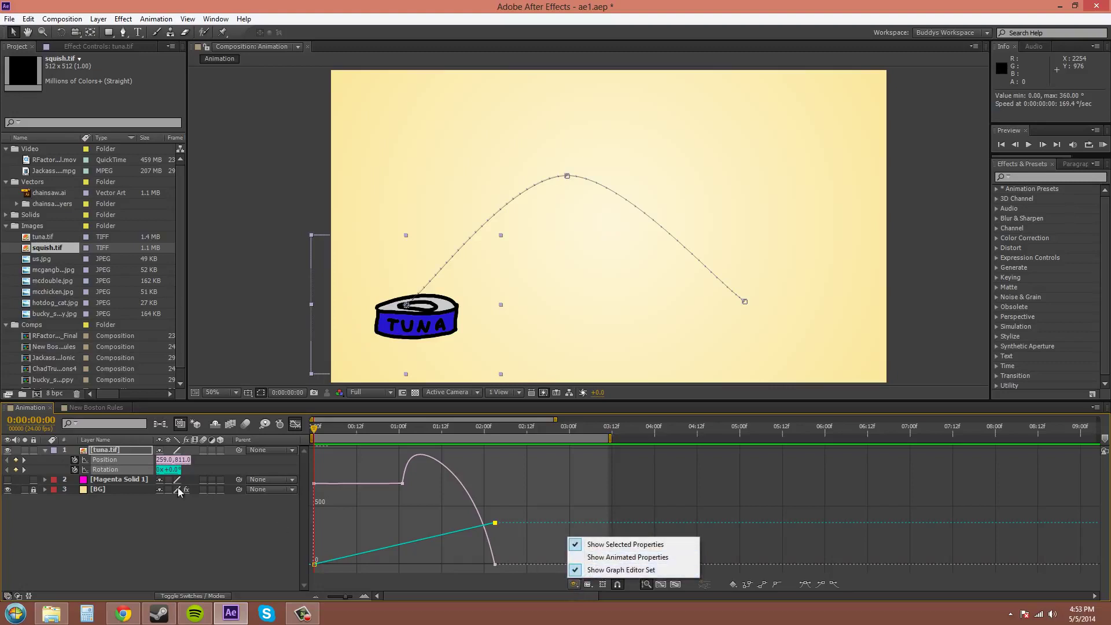
# Graph only Position, toggling Auto-zoom graph height on and then off again.
pyautogui.click(155, 537)
pyautogui.click(106, 460)
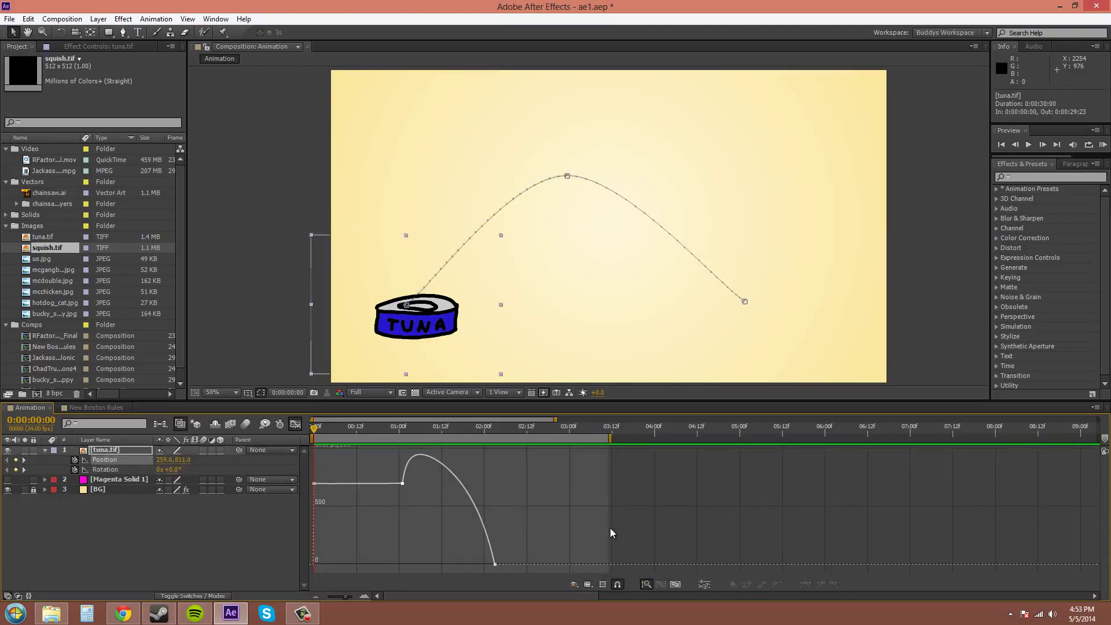
pyautogui.click(646, 585)
pyautogui.press('h')
pyautogui.press('v')
pyautogui.click(646, 584)
# Zoom the timeline in three steps and pan with the Hand tool along the Position speed curve.
pyautogui.click(363, 596)
pyautogui.click(364, 595)
pyautogui.click(364, 596)
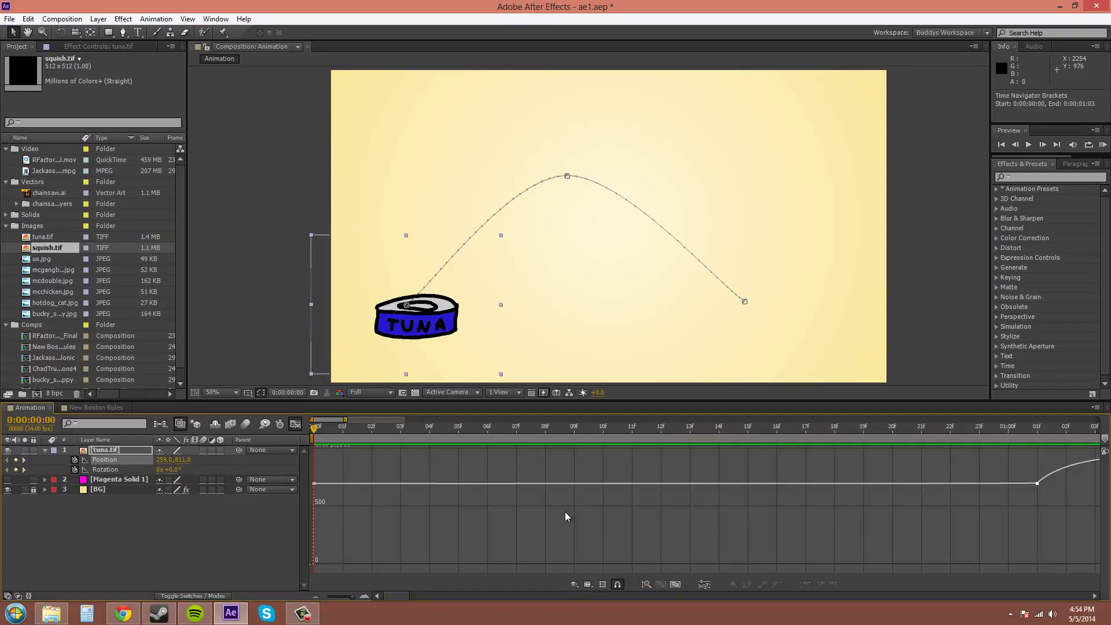
pyautogui.press('h')
pyautogui.moveTo(613, 523); pyautogui.dragTo(384, 493)
pyautogui.moveTo(893, 465); pyautogui.dragTo(866, 473)
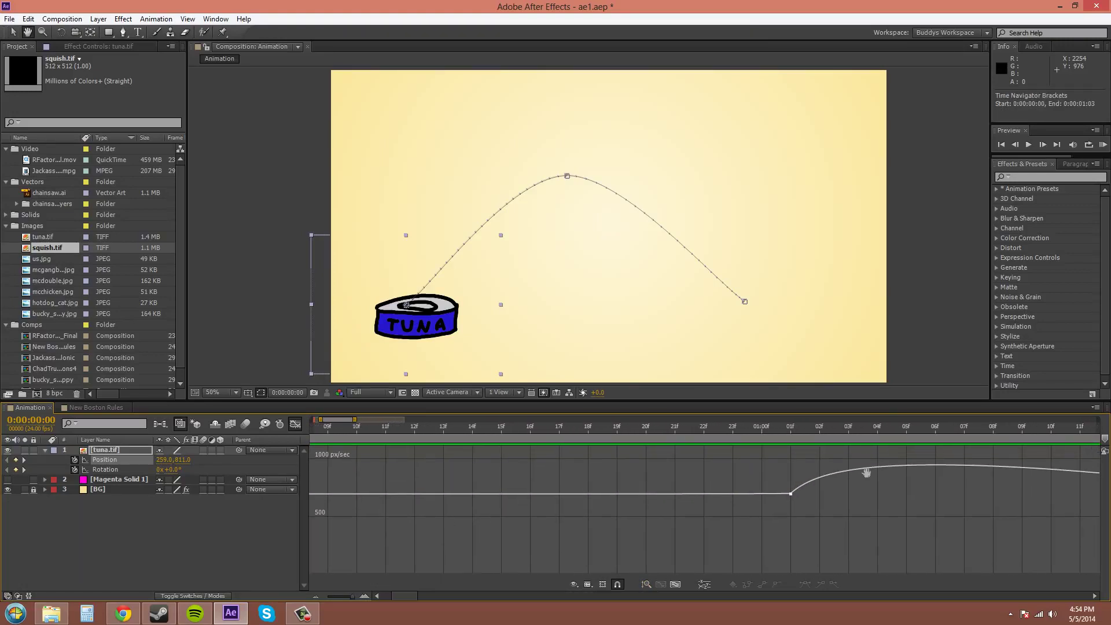
pyautogui.moveTo(956, 481)
pyautogui.mouseDown()
pyautogui.moveTo(851, 523)
pyautogui.moveTo(781, 531)
pyautogui.mouseUp()
pyautogui.moveTo(971, 504)
pyautogui.mouseDown()
pyautogui.moveTo(758, 496)
pyautogui.moveTo(578, 509)
pyautogui.mouseUp()
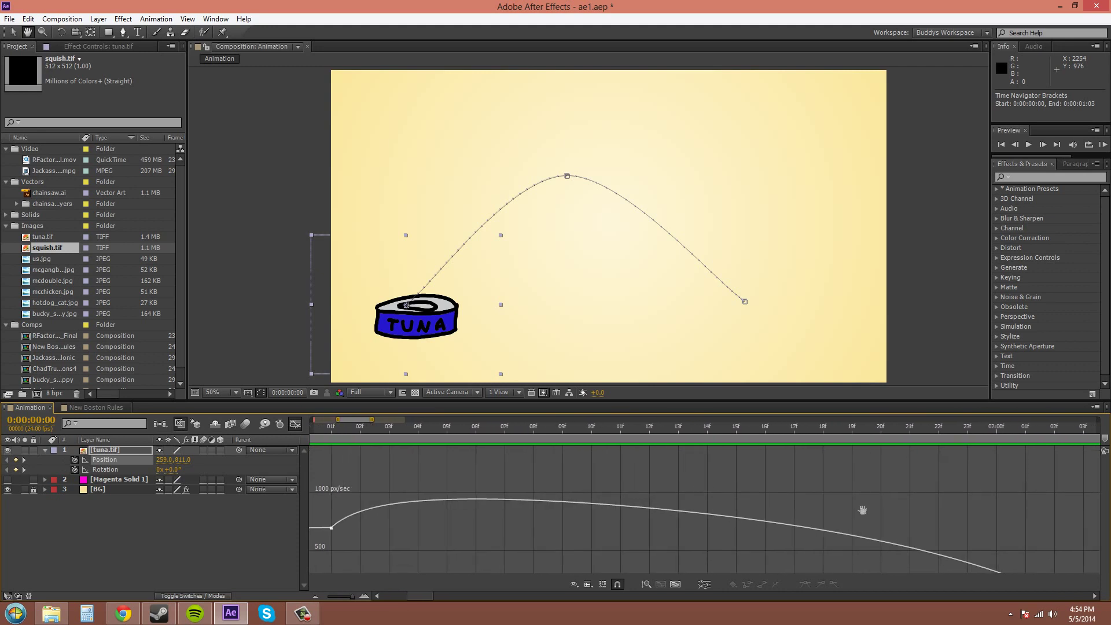
pyautogui.moveTo(862, 509)
pyautogui.mouseDown()
pyautogui.moveTo(716, 488)
pyautogui.moveTo(482, 514)
pyautogui.moveTo(733, 509)
pyautogui.mouseUp()
pyautogui.moveTo(389, 519); pyautogui.dragTo(701, 510)
pyautogui.moveTo(312, 508)
pyautogui.mouseDown()
pyautogui.moveTo(602, 506)
pyautogui.moveTo(605, 495)
pyautogui.mouseUp()
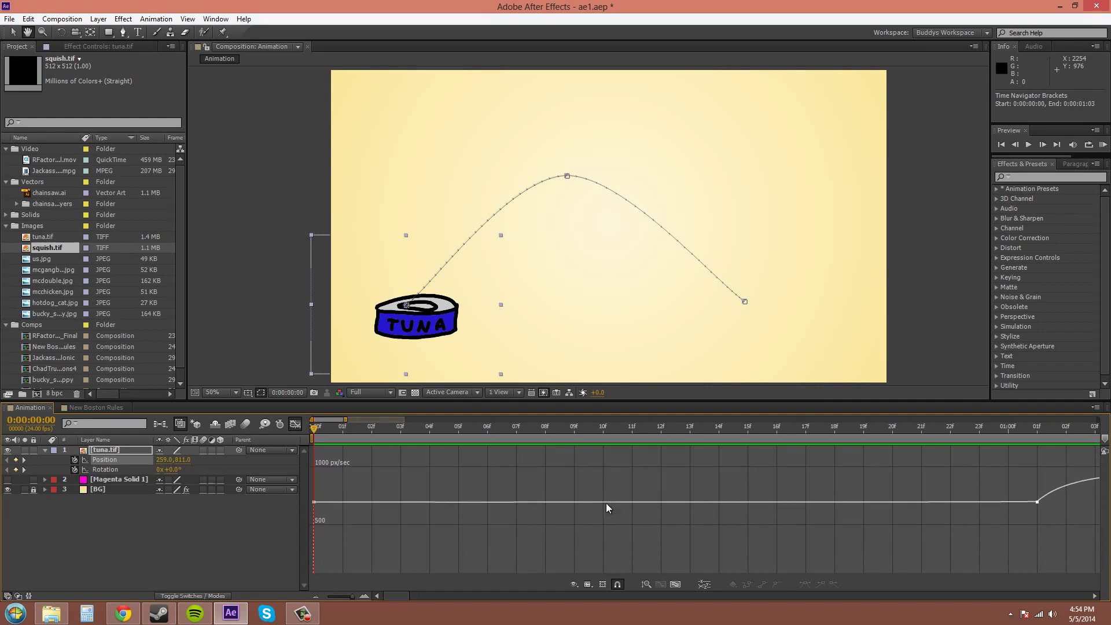
# Re-enable automatic graph height fitting and zoom the timeline out to about 20 seconds.
pyautogui.press('v')
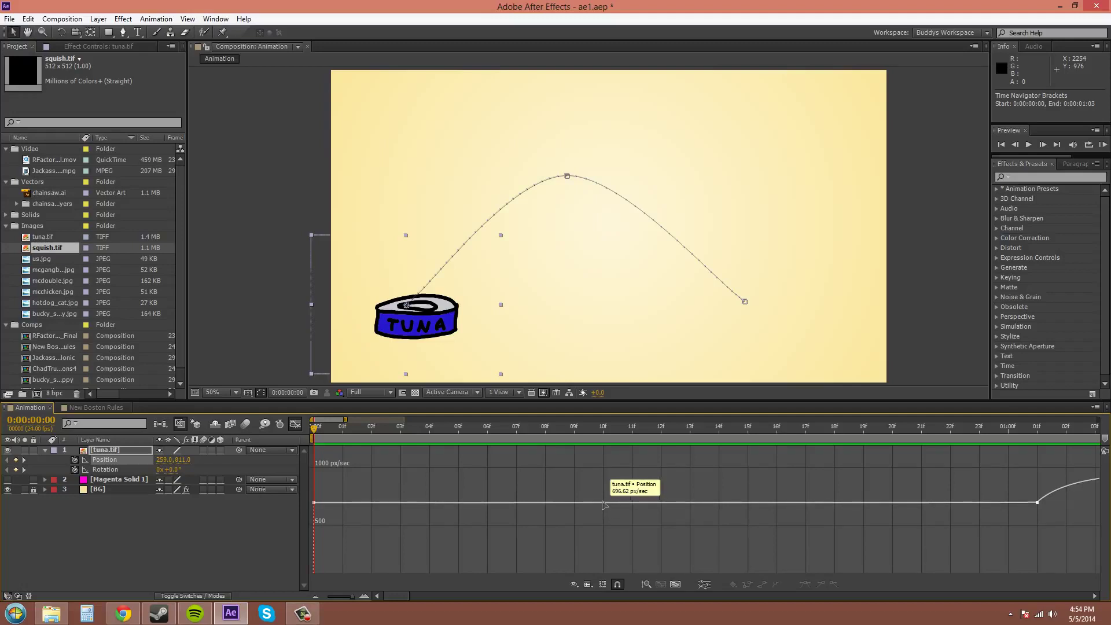
pyautogui.click(645, 584)
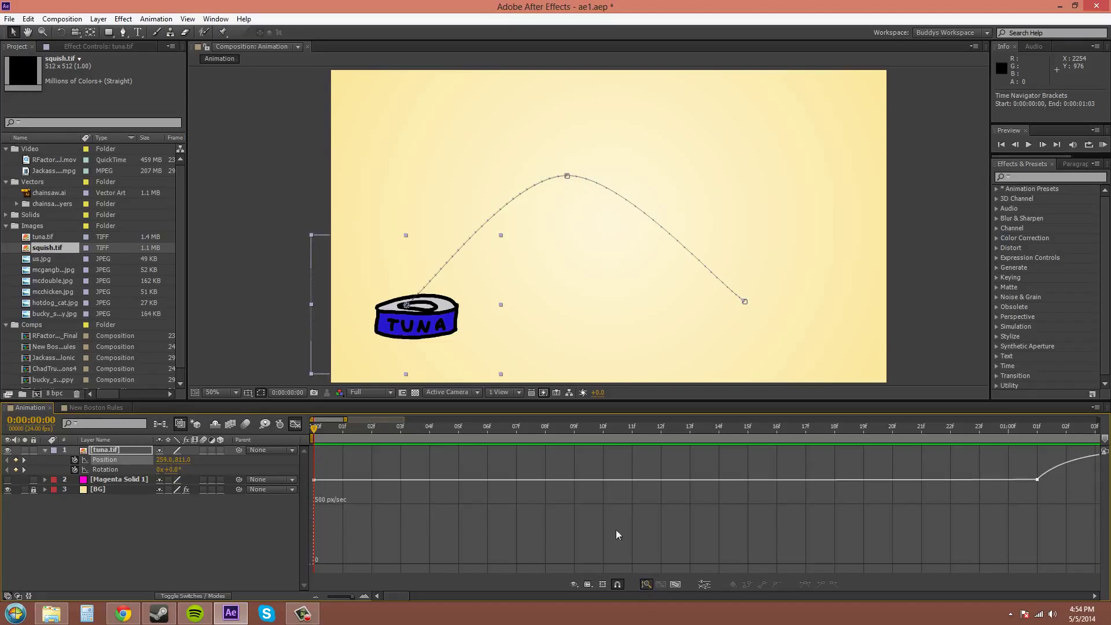
pyautogui.click(335, 596)
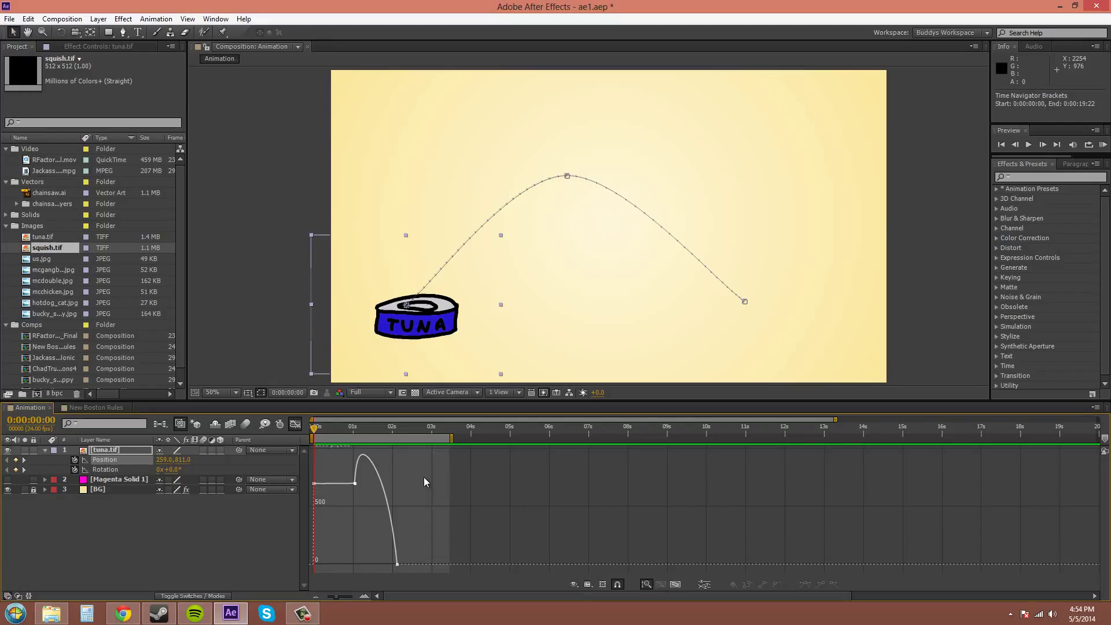
# Fit the marquee-selected Position keyframes to view, widen the range slightly, then deselect them.
pyautogui.moveTo(424, 477); pyautogui.dragTo(312, 569)
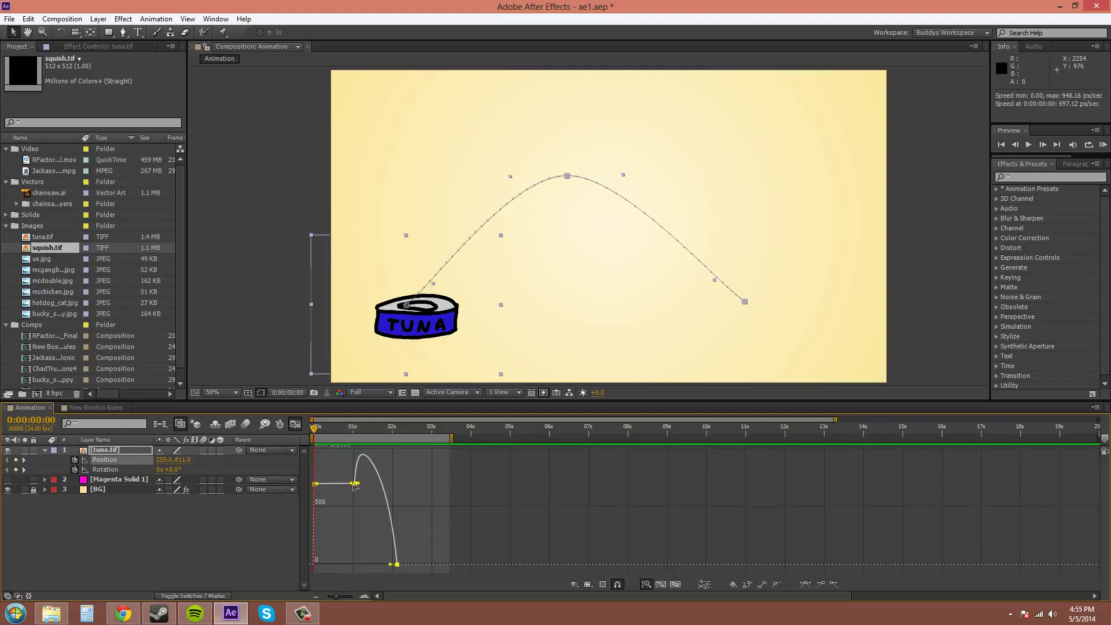
pyautogui.click(661, 584)
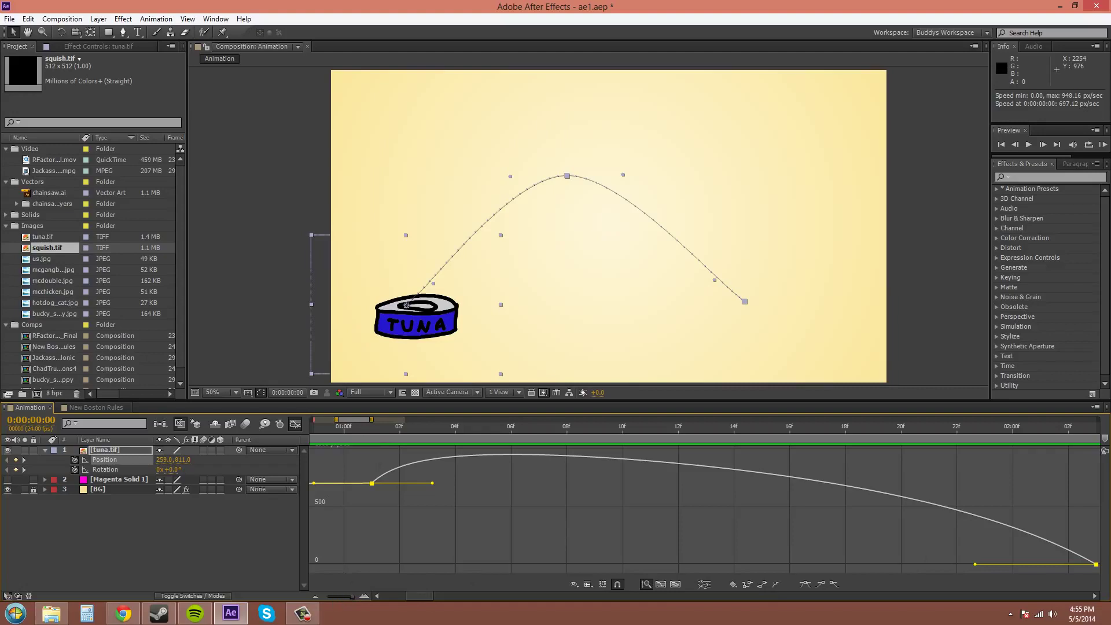
pyautogui.moveTo(371, 419); pyautogui.dragTo(285, 415)
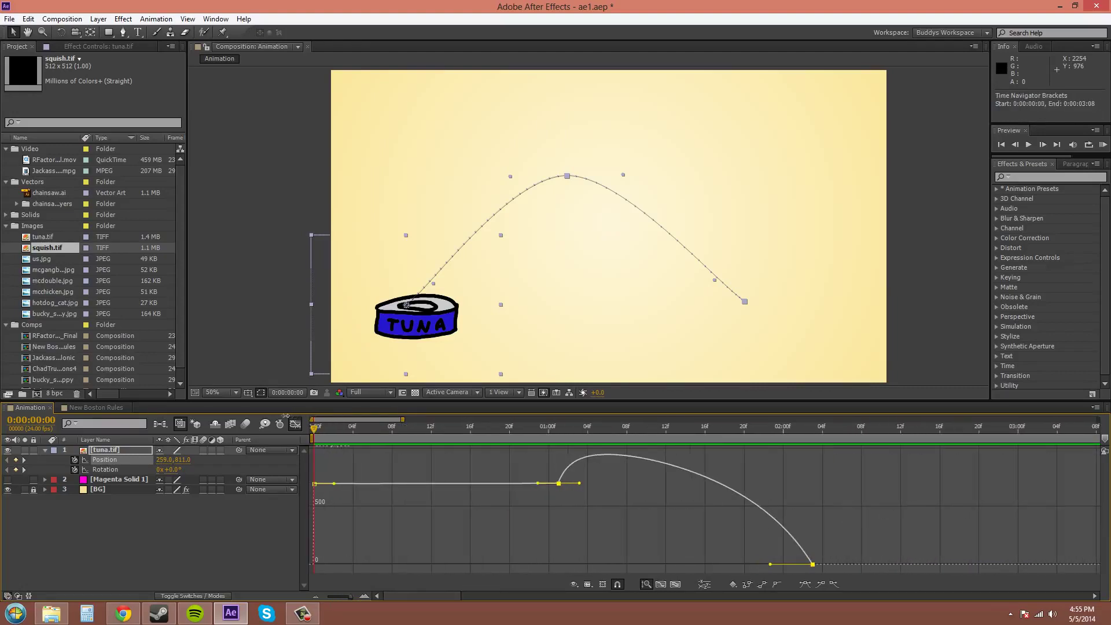
pyautogui.click(840, 520)
# Show animated properties to add Rotation again, and drag its keyframe later and higher.
pyautogui.click(579, 585)
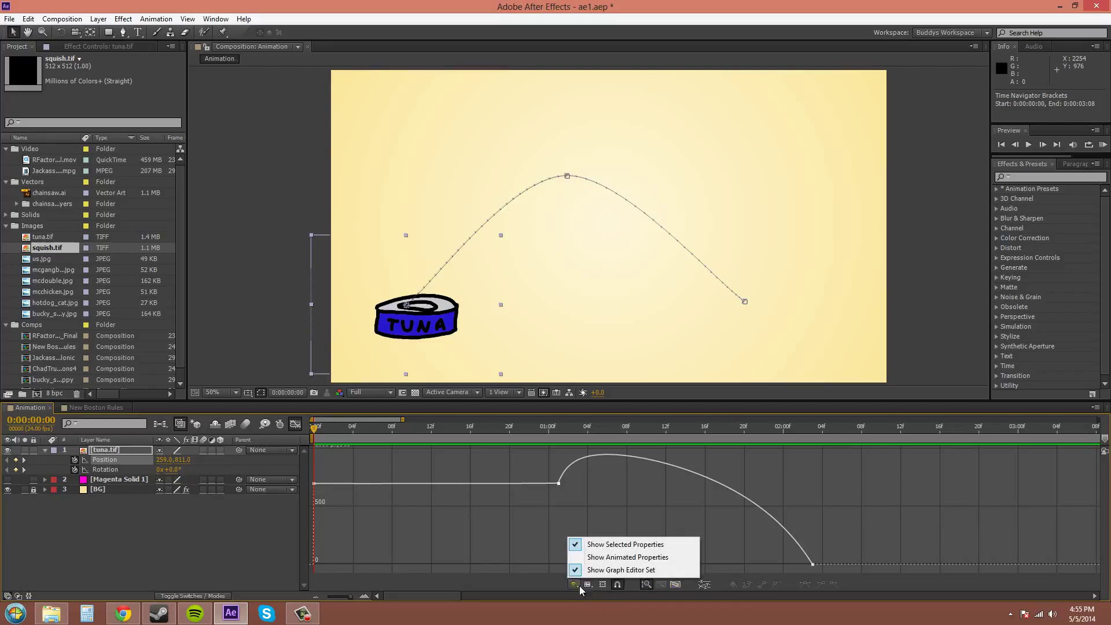
pyautogui.click(619, 558)
pyautogui.moveTo(812, 524)
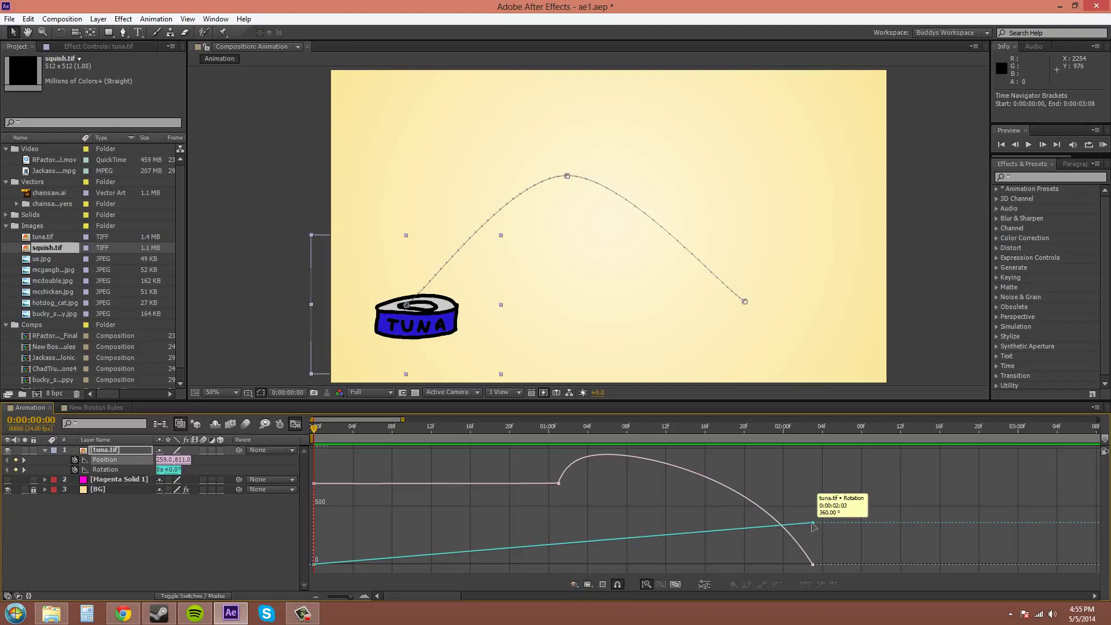
pyautogui.moveTo(813, 523); pyautogui.dragTo(1098, 499)
# Fit the whole graph into view and undo the Rotation keyframe move.
pyautogui.moveTo(449, 595); pyautogui.dragTo(380, 595)
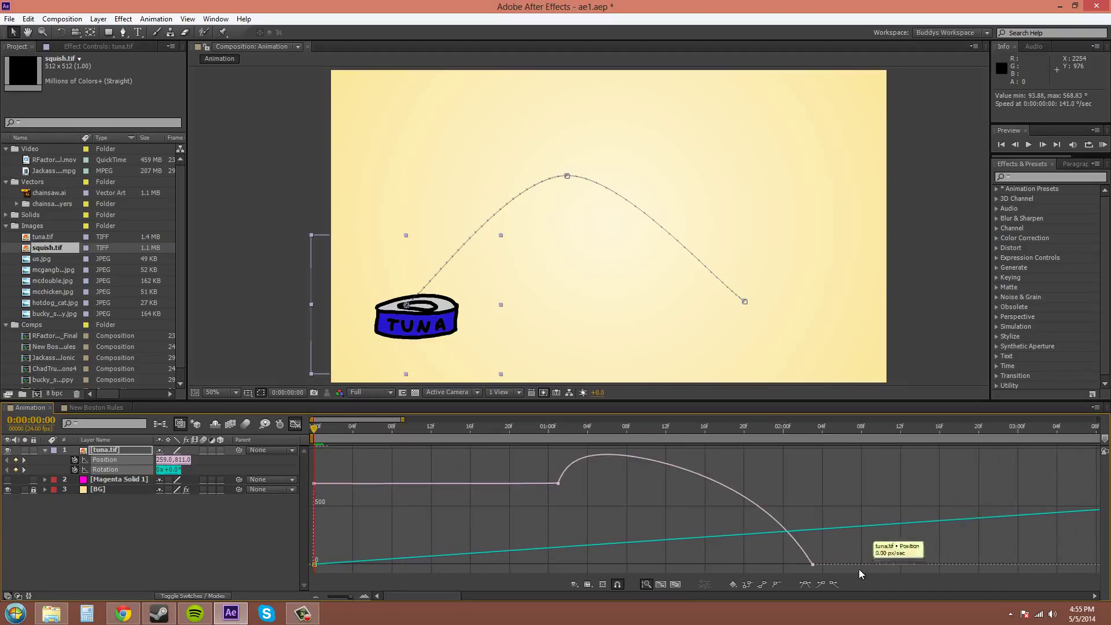
pyautogui.click(673, 583)
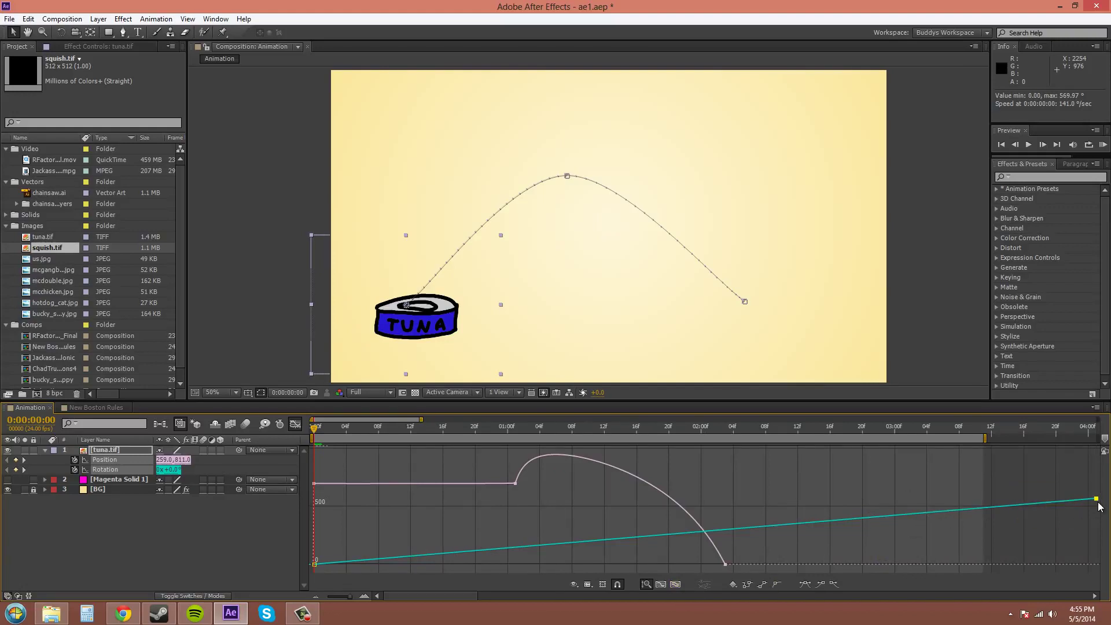
pyautogui.hotkey('ctrl', 'z')
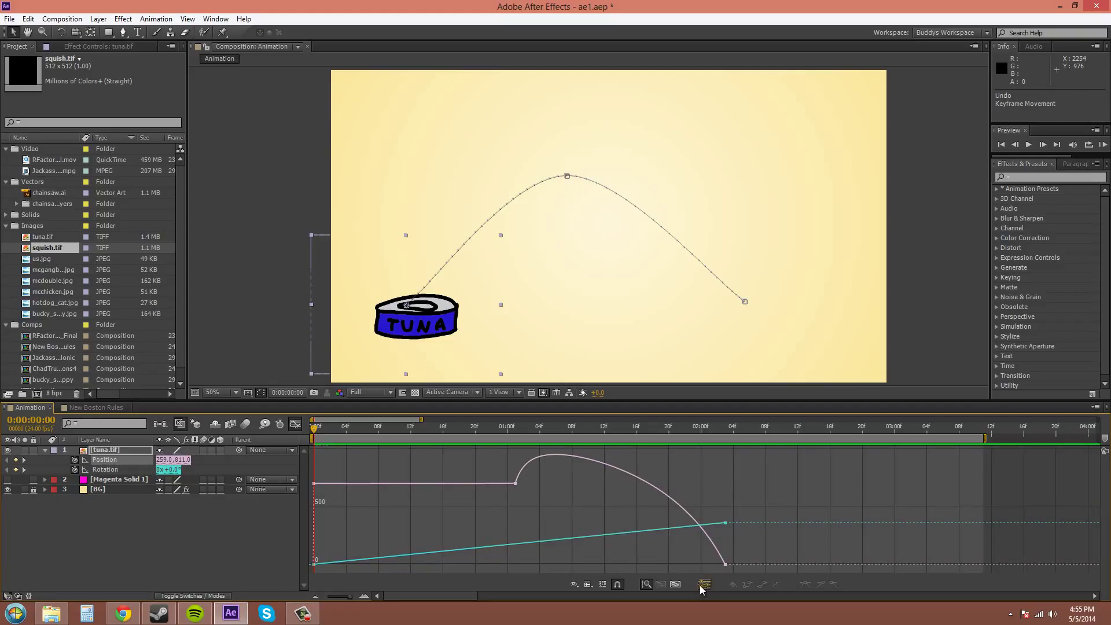
# Split Position into separate X and Y properties, then merge them back.
pyautogui.click(100, 459)
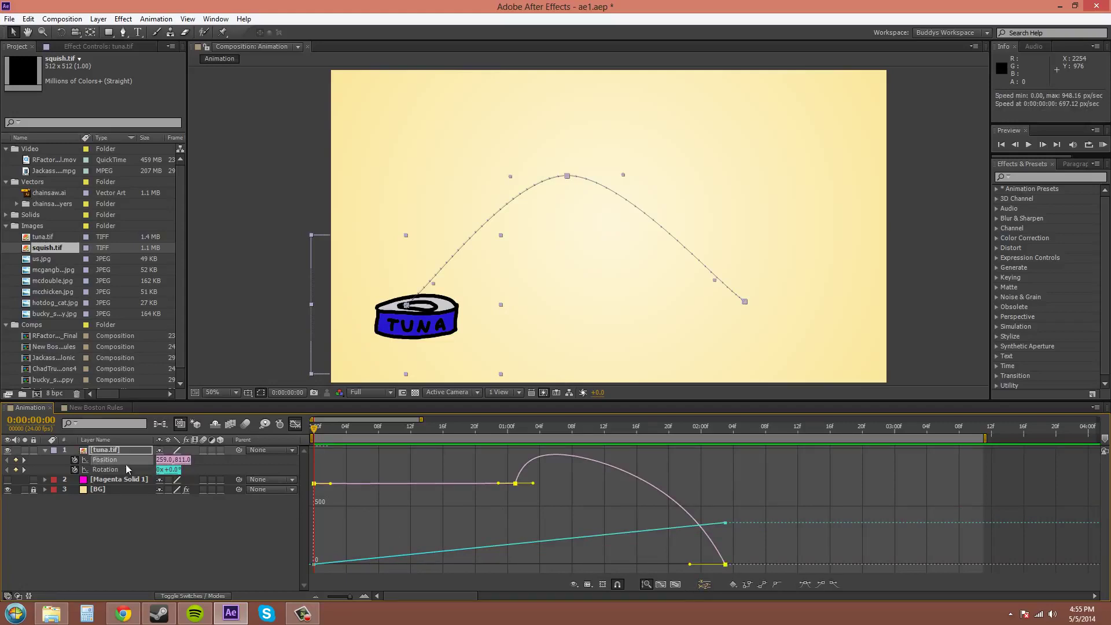
pyautogui.click(704, 585)
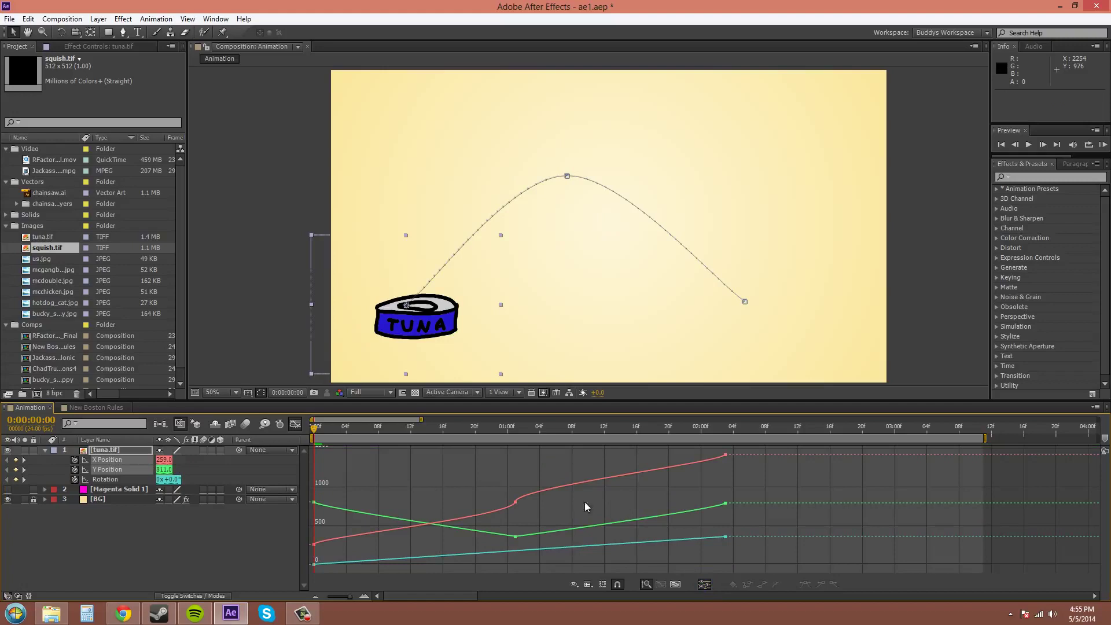
pyautogui.moveTo(541, 533)
pyautogui.moveTo(561, 550)
pyautogui.moveTo(549, 473)
pyautogui.click(704, 583)
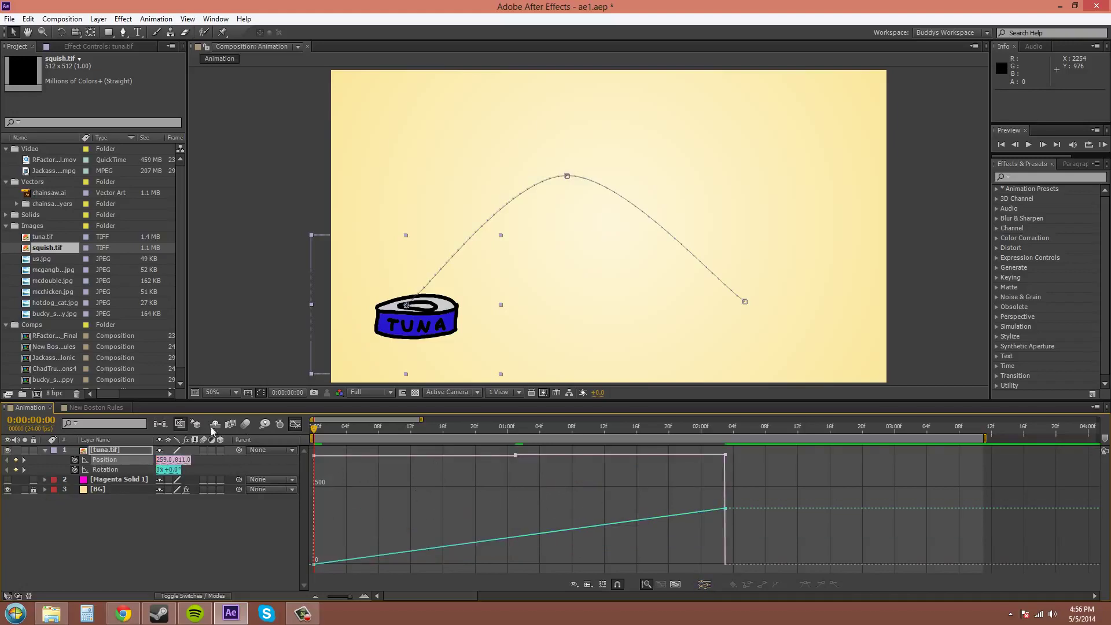
# In the keyframe timeline, make the 01:00f Position keyframe Auto Bezier, then return to the graphs.
pyautogui.click(295, 425)
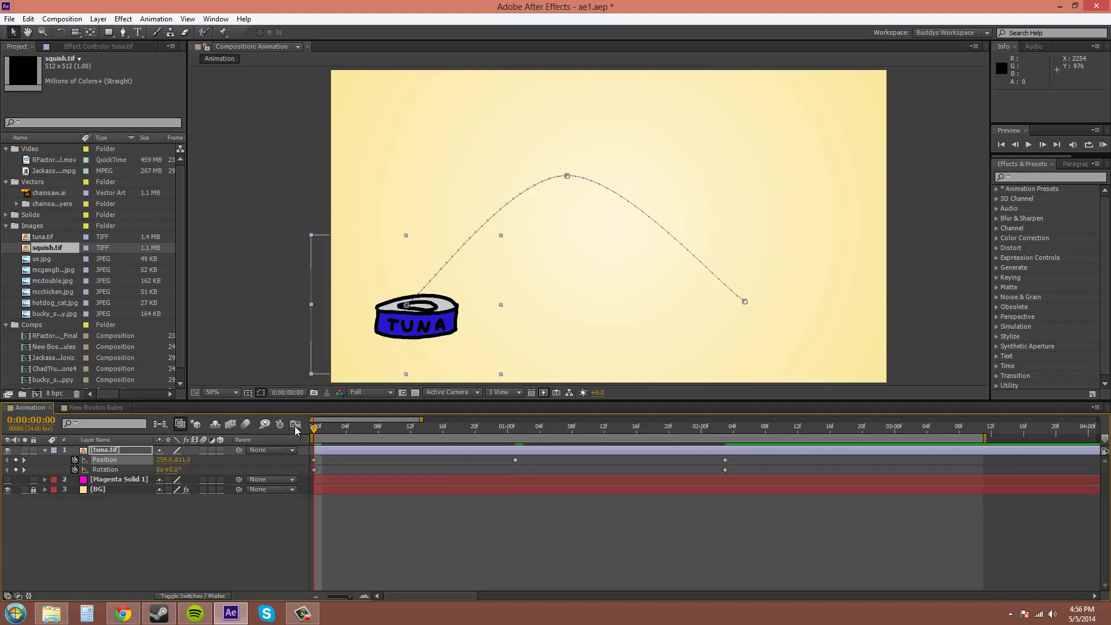
pyautogui.click(514, 460)
pyautogui.keyDown('ctrl'); pyautogui.click(515, 460); pyautogui.keyUp('ctrl')
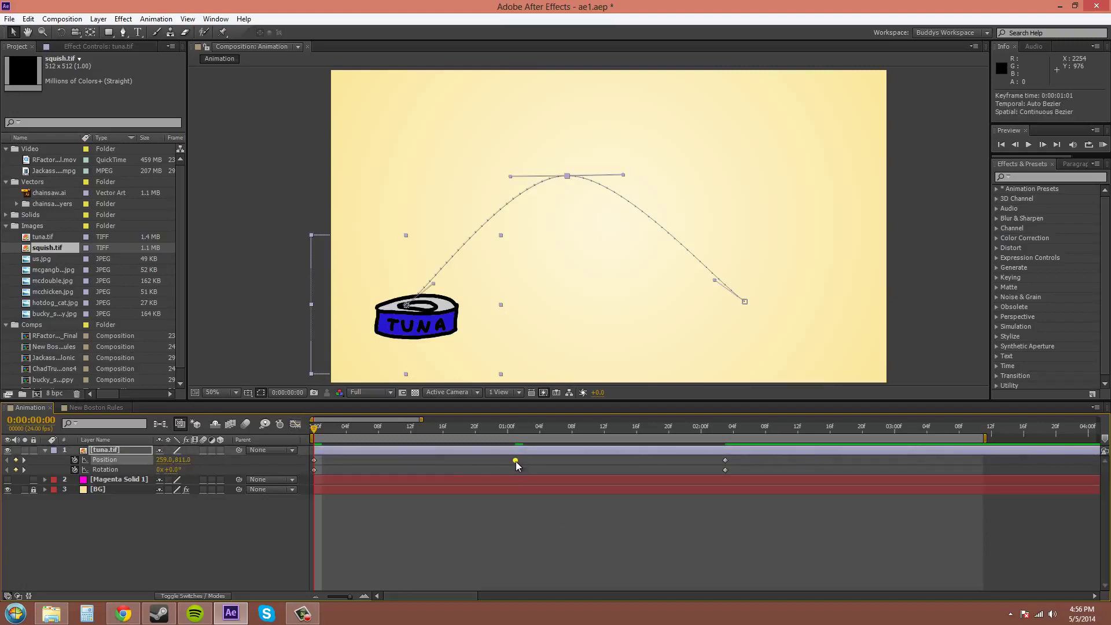
pyautogui.click(725, 460)
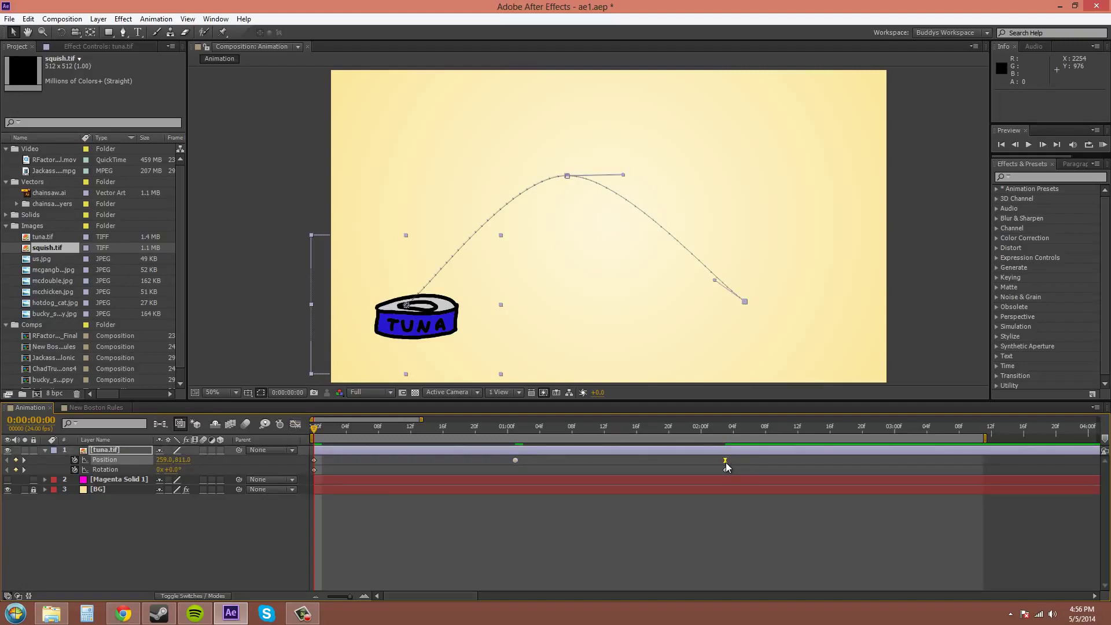
pyautogui.click(295, 425)
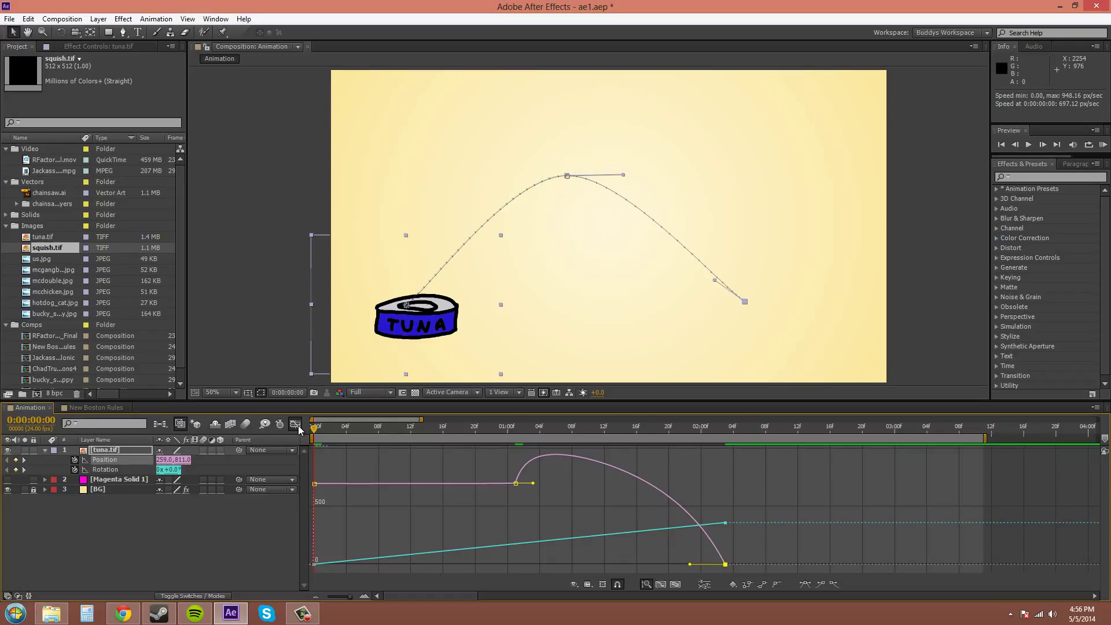
pyautogui.click(733, 584)
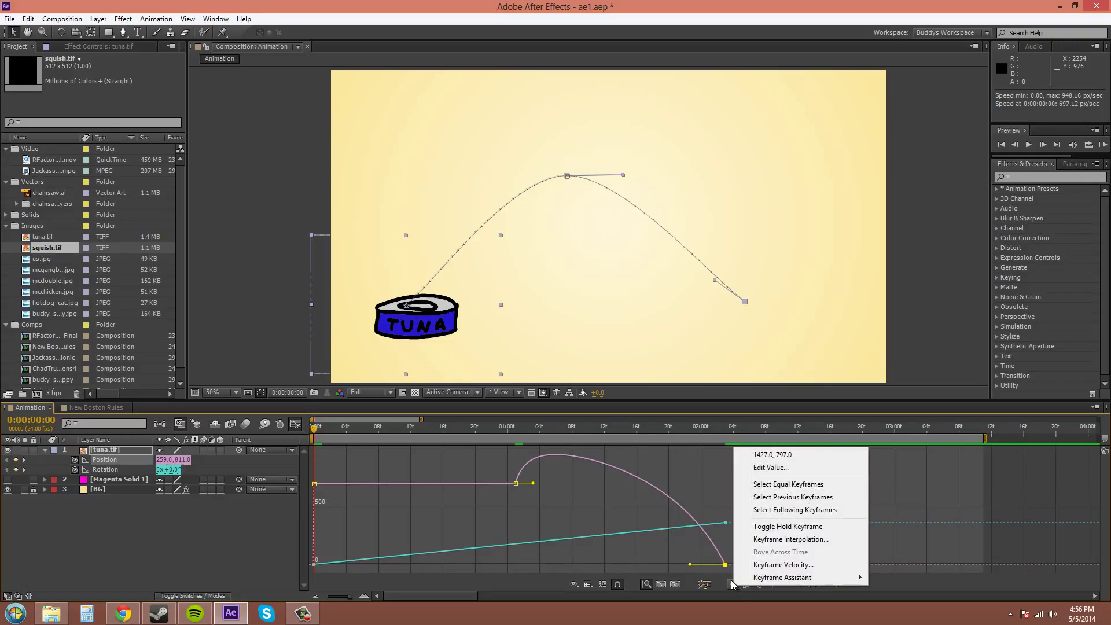
pyautogui.moveTo(761, 579)
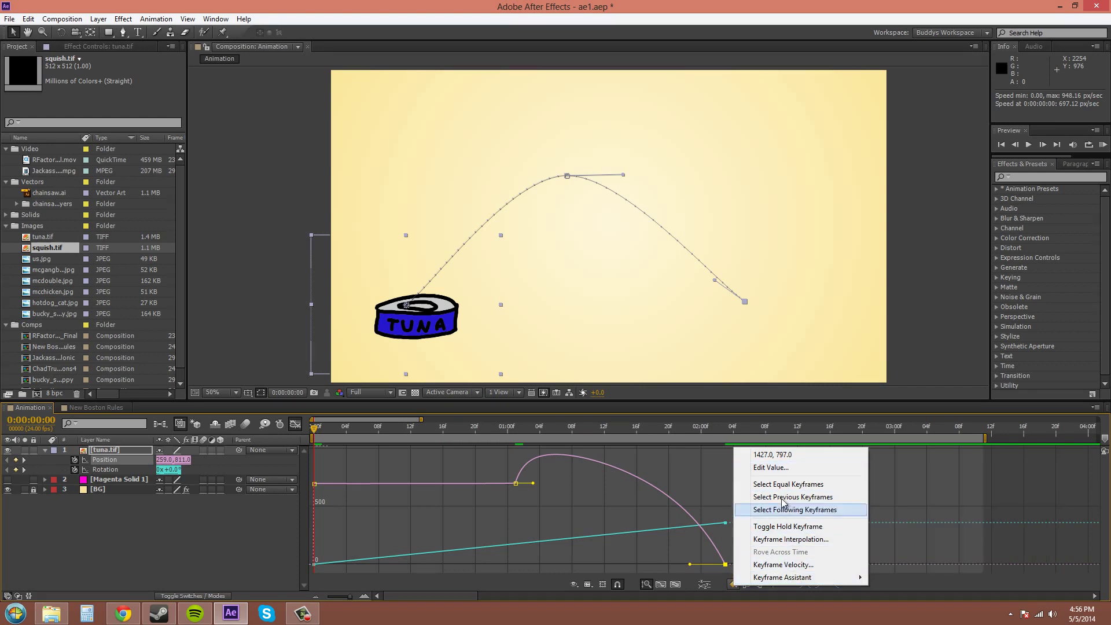
pyautogui.click(899, 596)
pyautogui.click(899, 596)
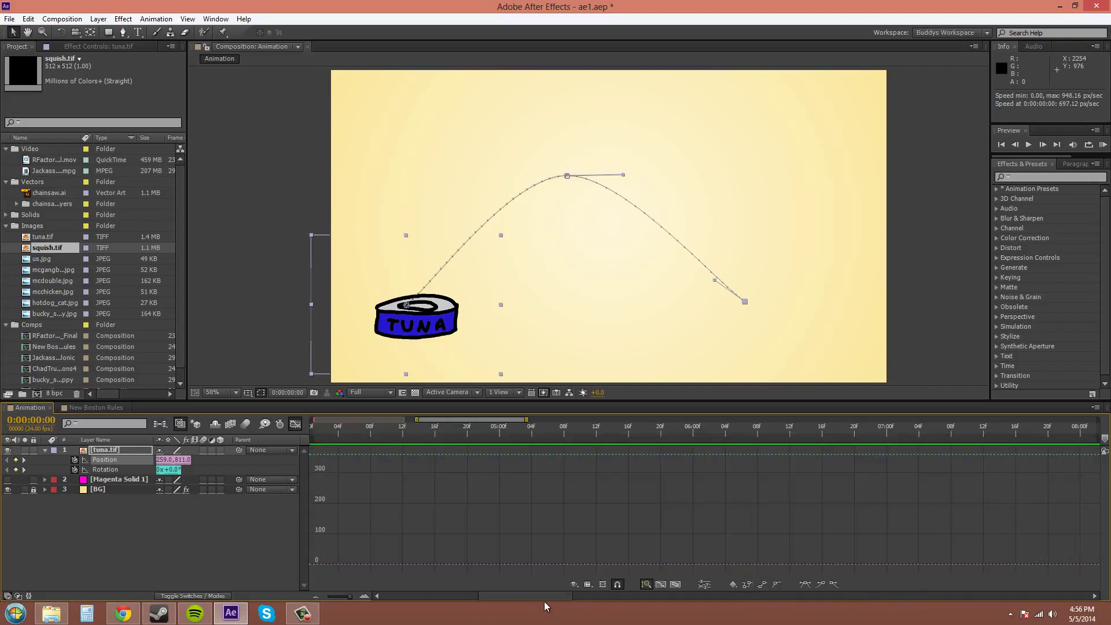
pyautogui.moveTo(526, 596); pyautogui.dragTo(433, 596)
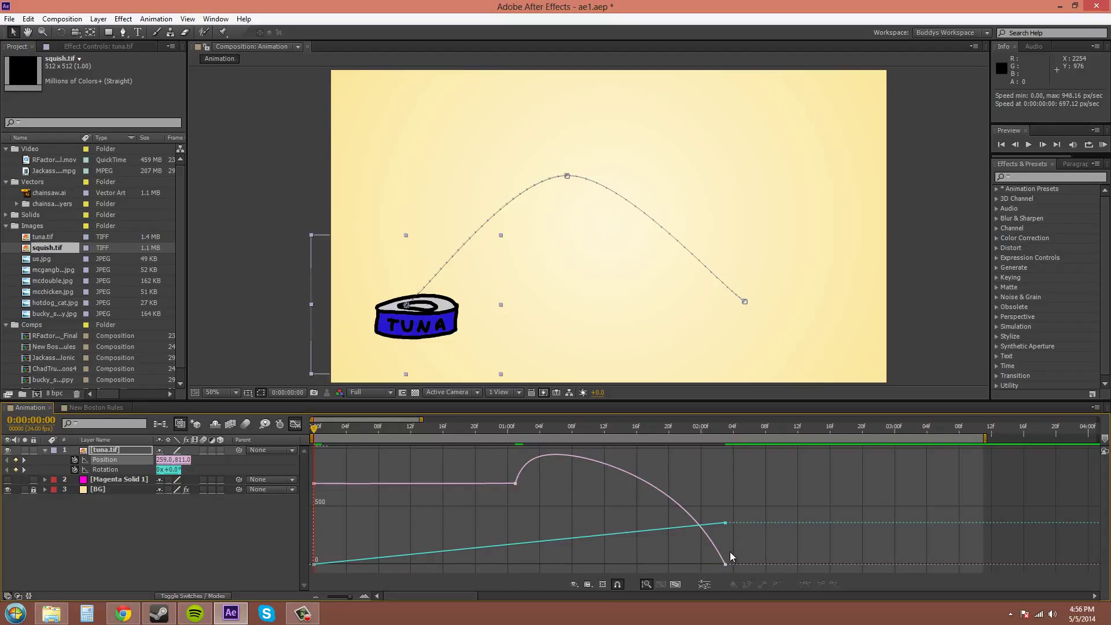
# Select both Rotation keyframes via the cyan curve, toggle the Graph Editor off and on, then apply a toolbar button.
pyautogui.doubleClick(717, 524)
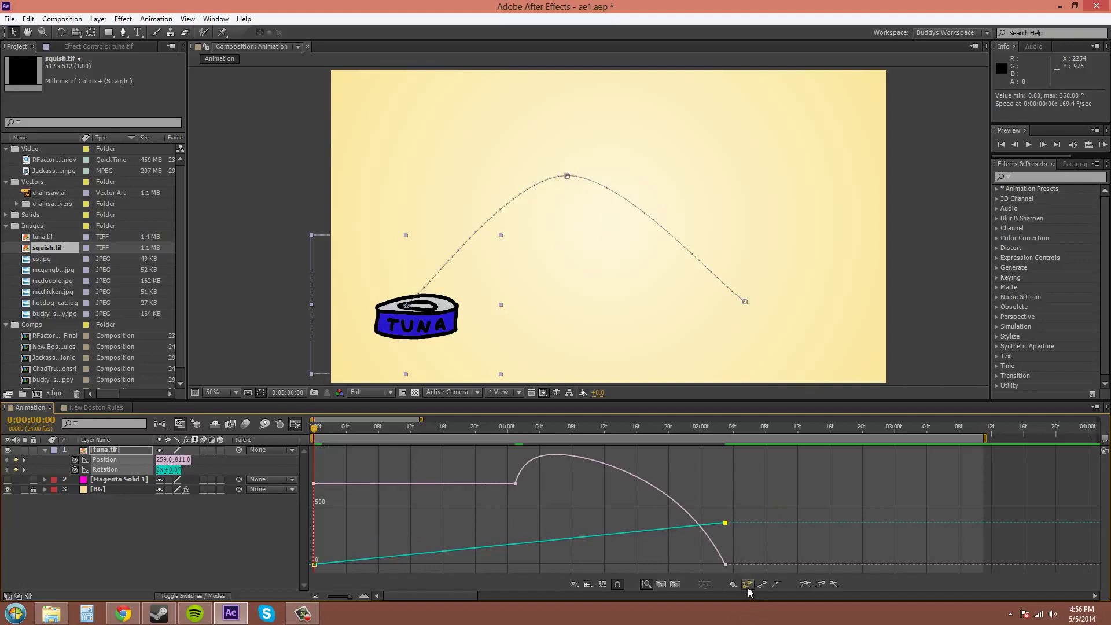
pyautogui.click(292, 426)
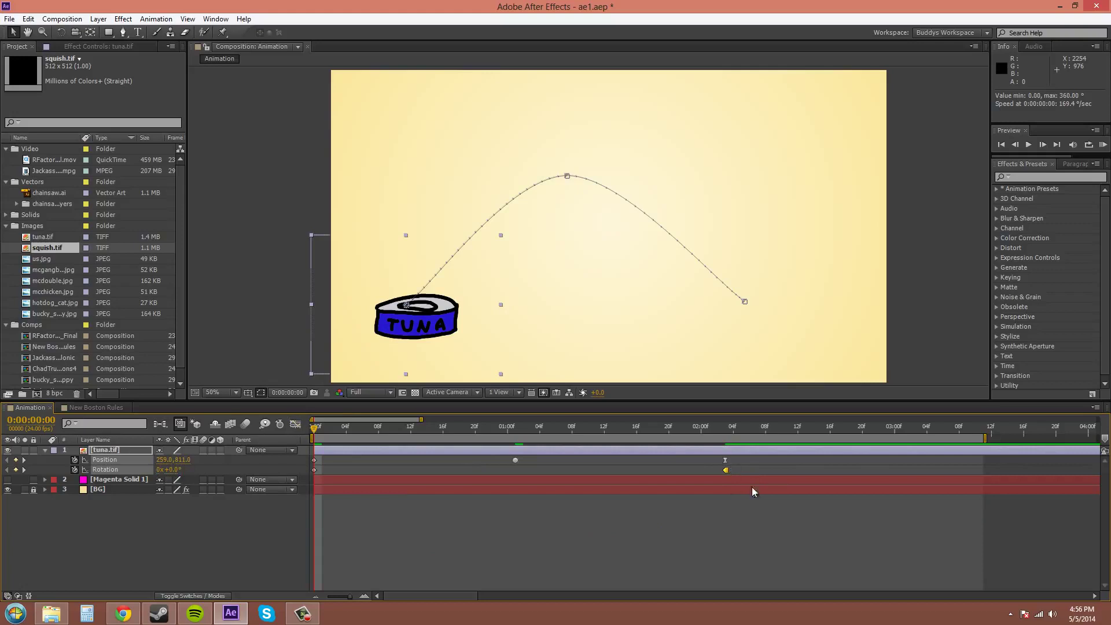
pyautogui.click(294, 425)
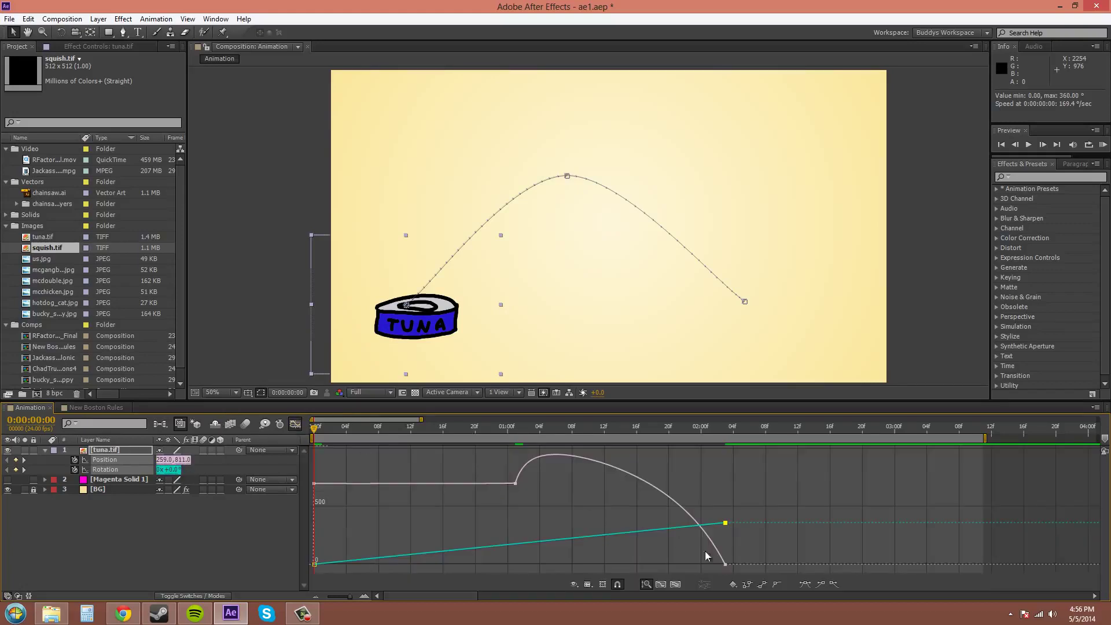
pyautogui.click(762, 584)
pyautogui.click(758, 513)
pyautogui.moveTo(722, 531); pyautogui.dragTo(723, 532)
pyautogui.click(806, 584)
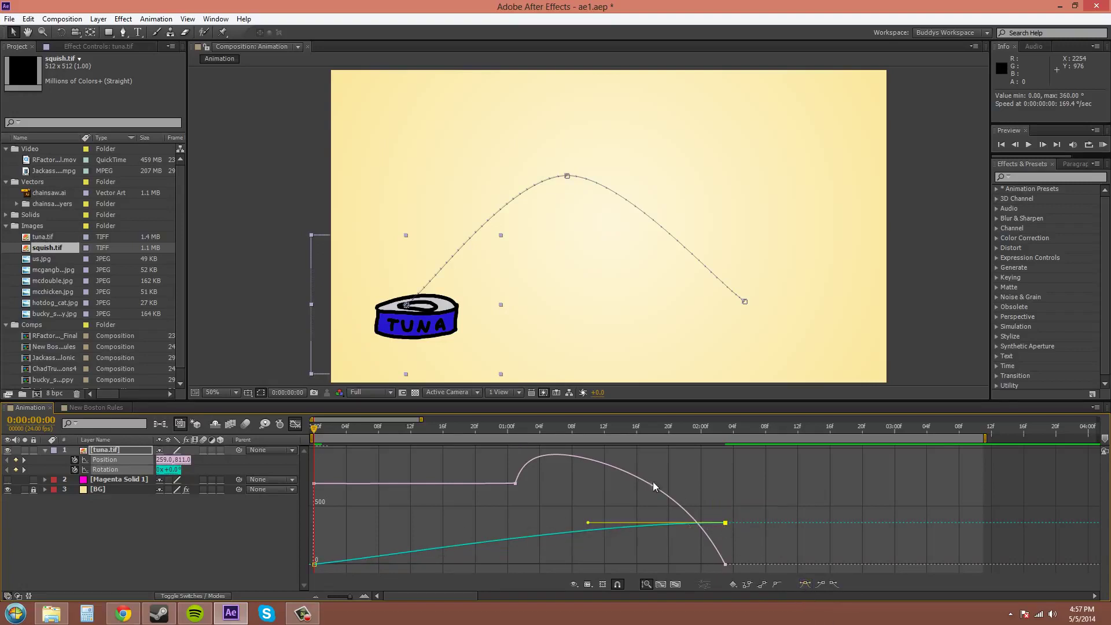
pyautogui.click(295, 424)
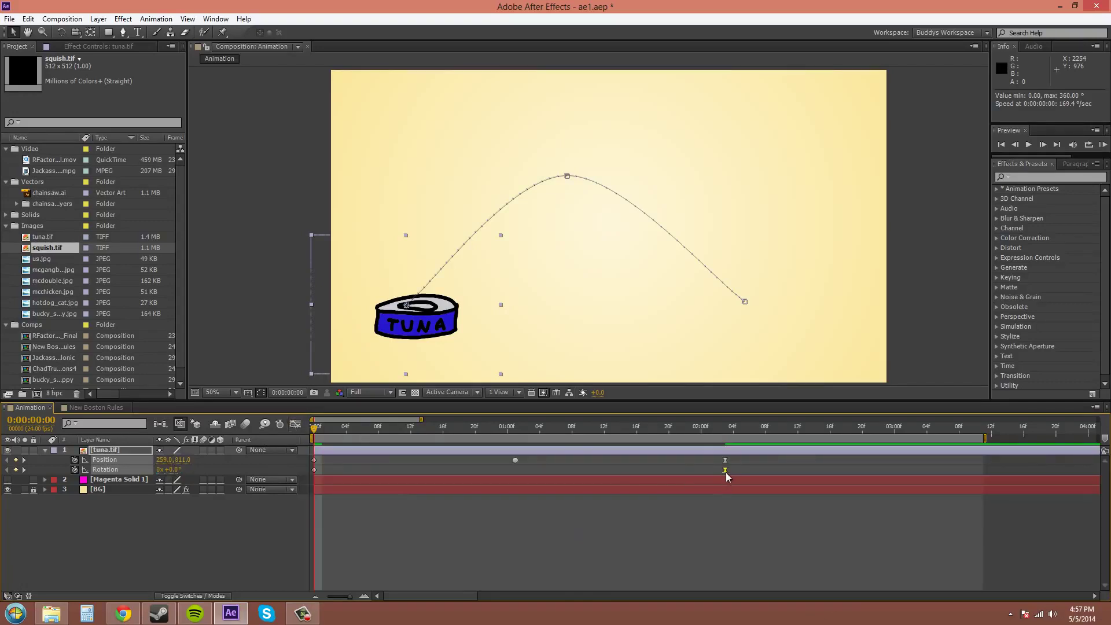
pyautogui.click(295, 424)
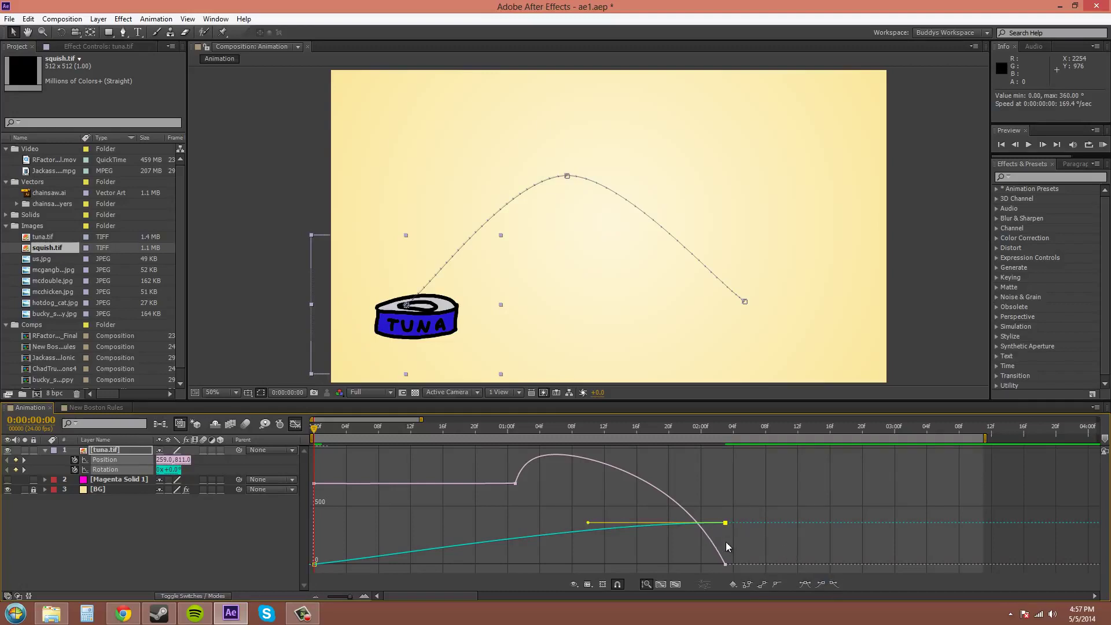
pyautogui.click(761, 585)
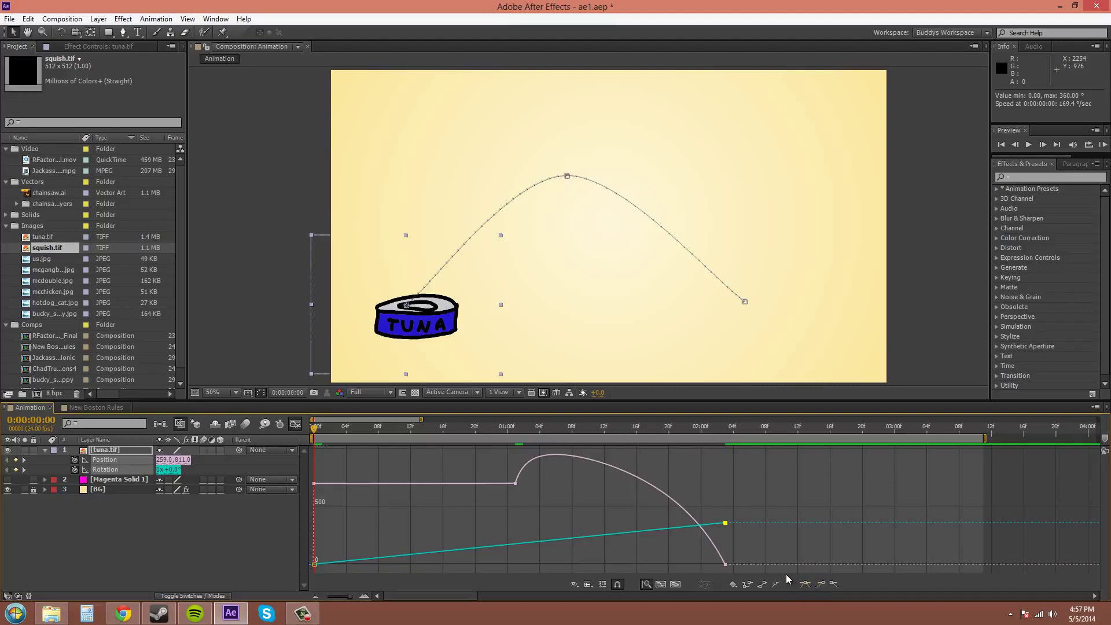
pyautogui.click(902, 489)
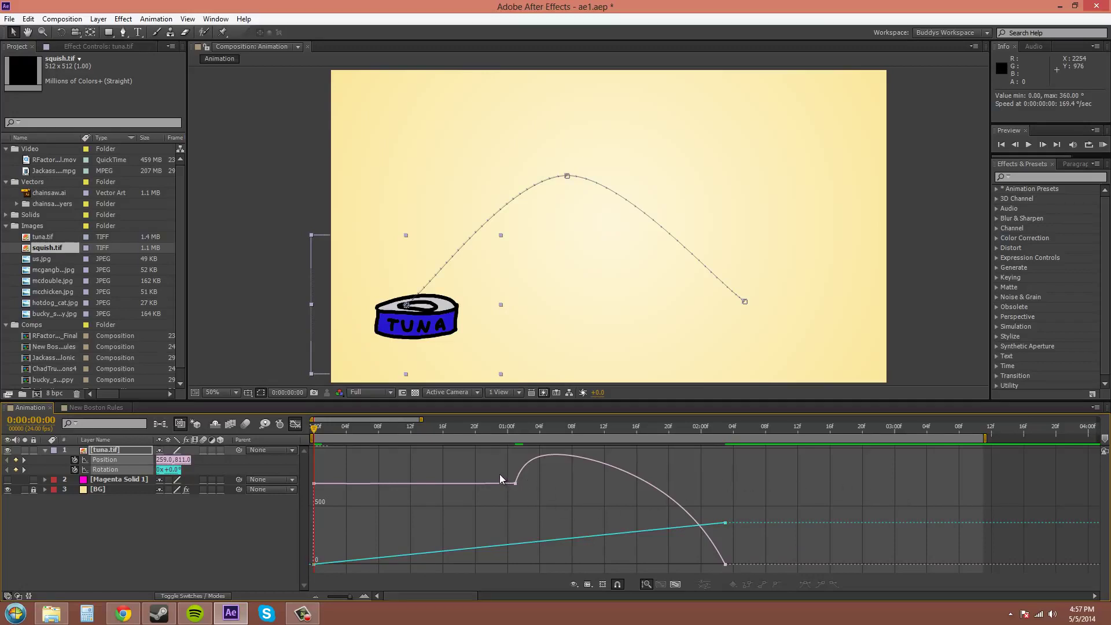
pyautogui.moveTo(522, 499); pyautogui.dragTo(535, 505)
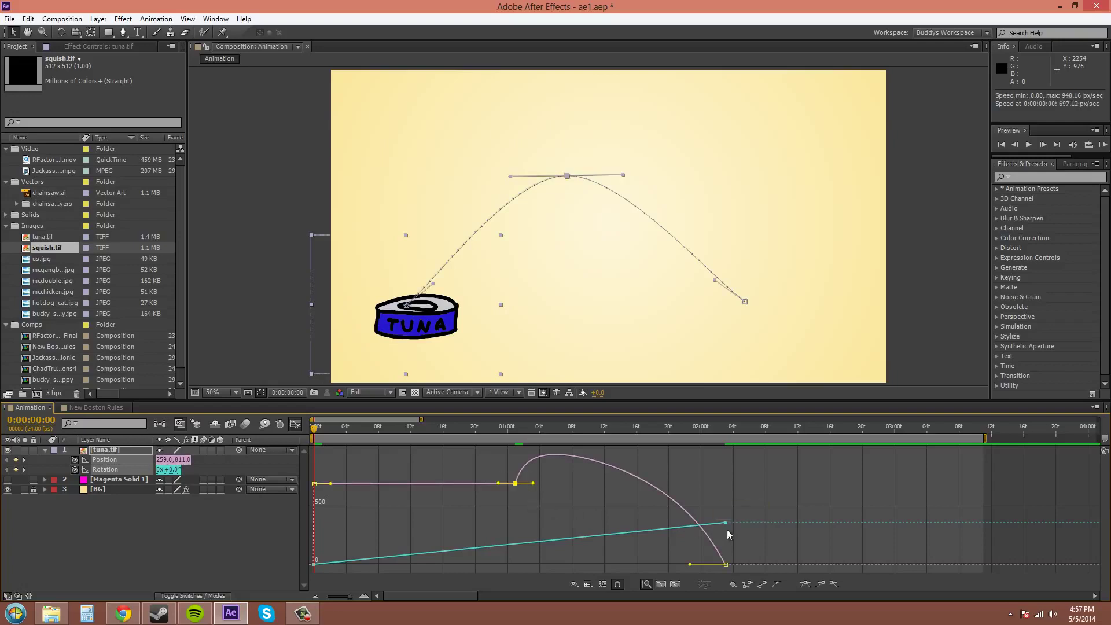
pyautogui.click(755, 515)
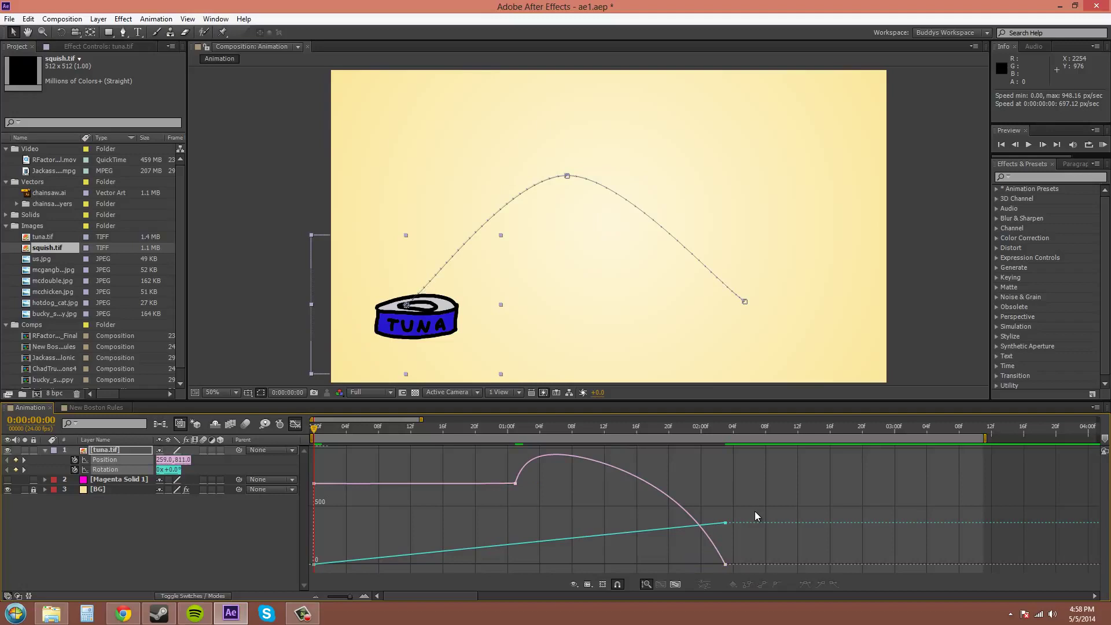